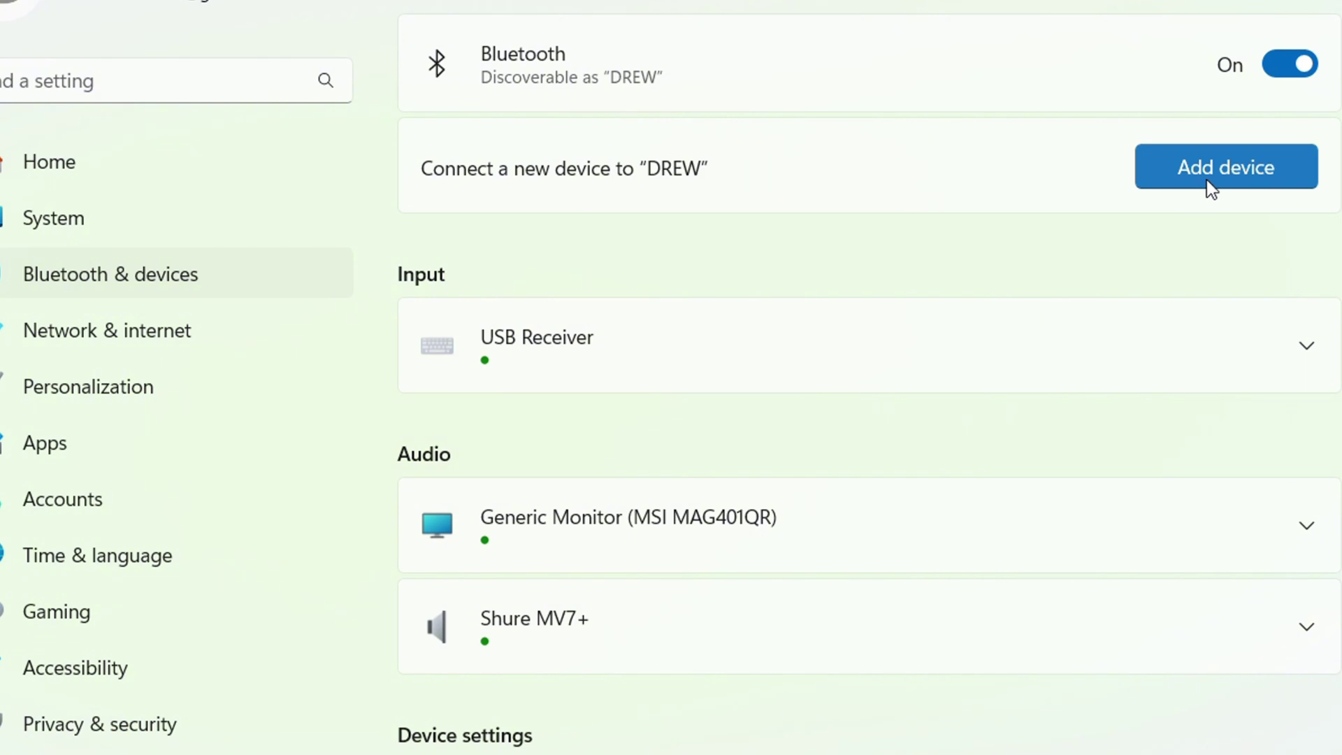
Start the Add a device wizard from Bluetooth & devices > Devices.
click(1248, 168)
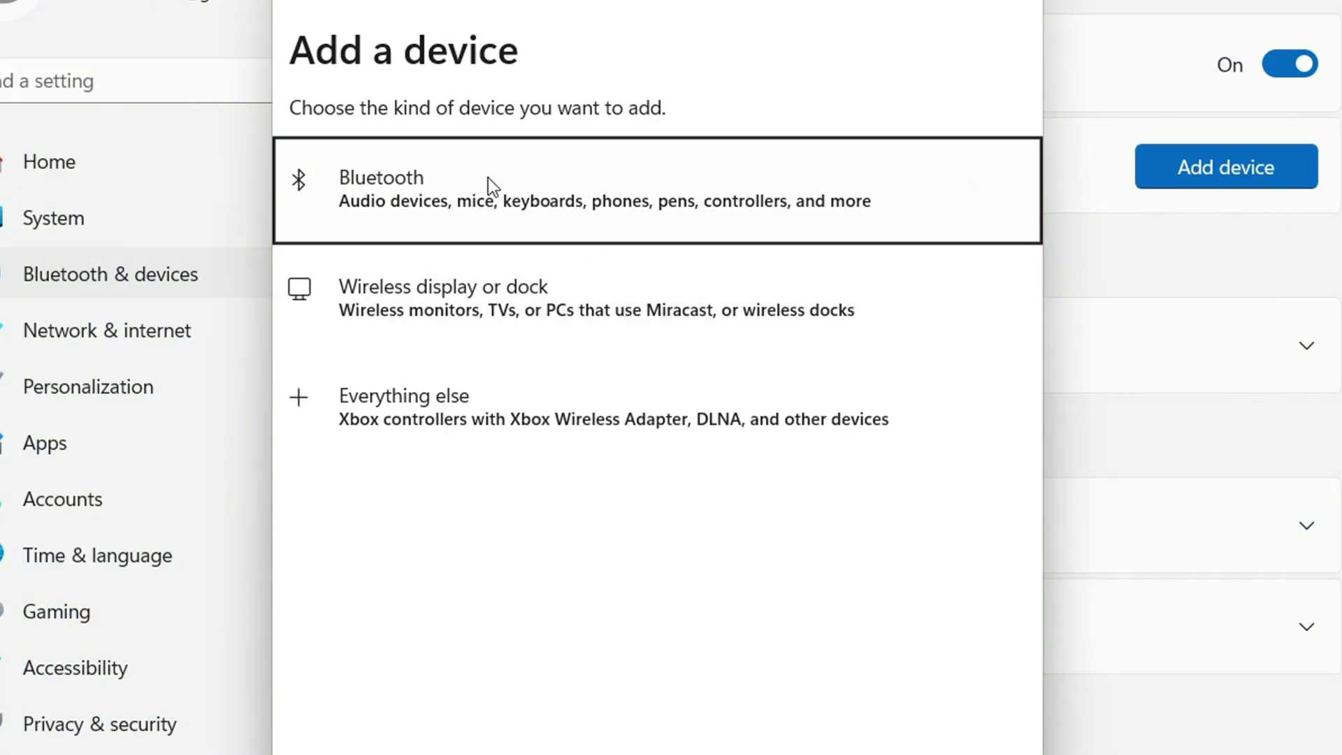
Run a Bluetooth device scan, then close the wizard and Settings without pairing anything.
click(482, 204)
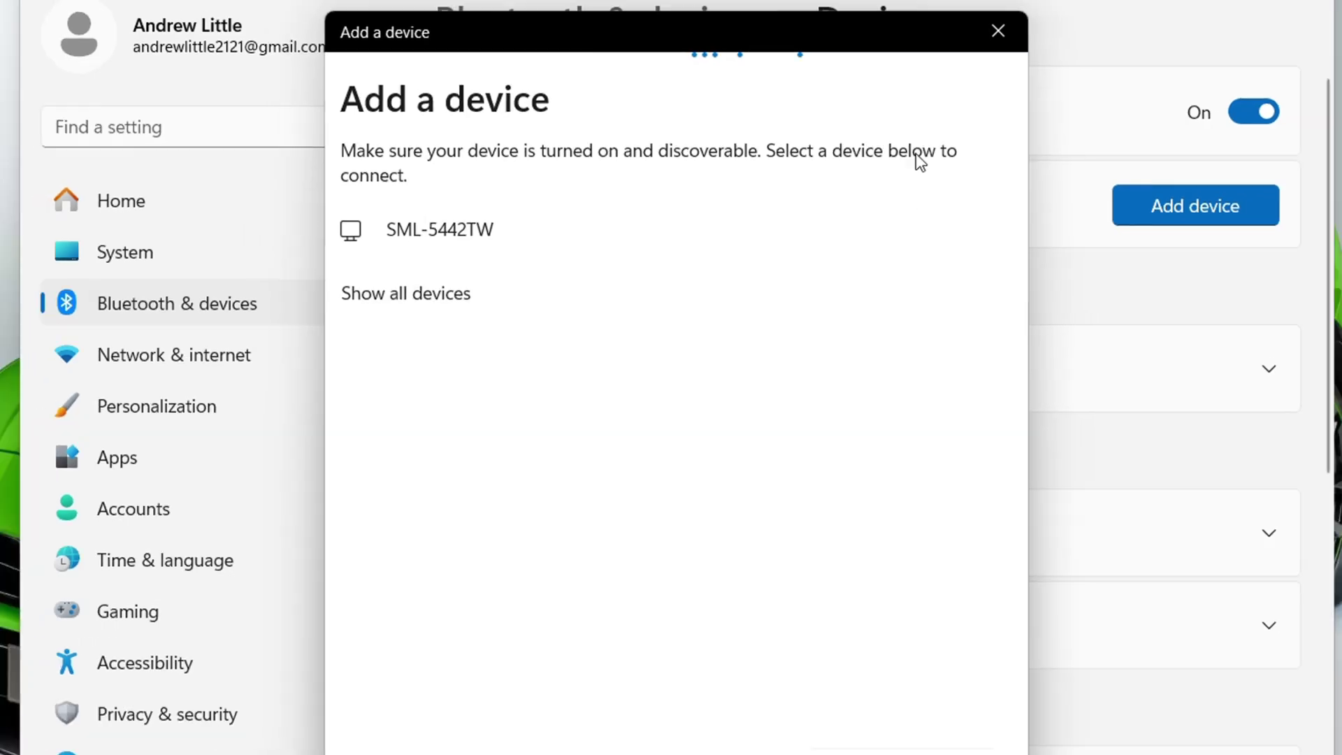
click(998, 31)
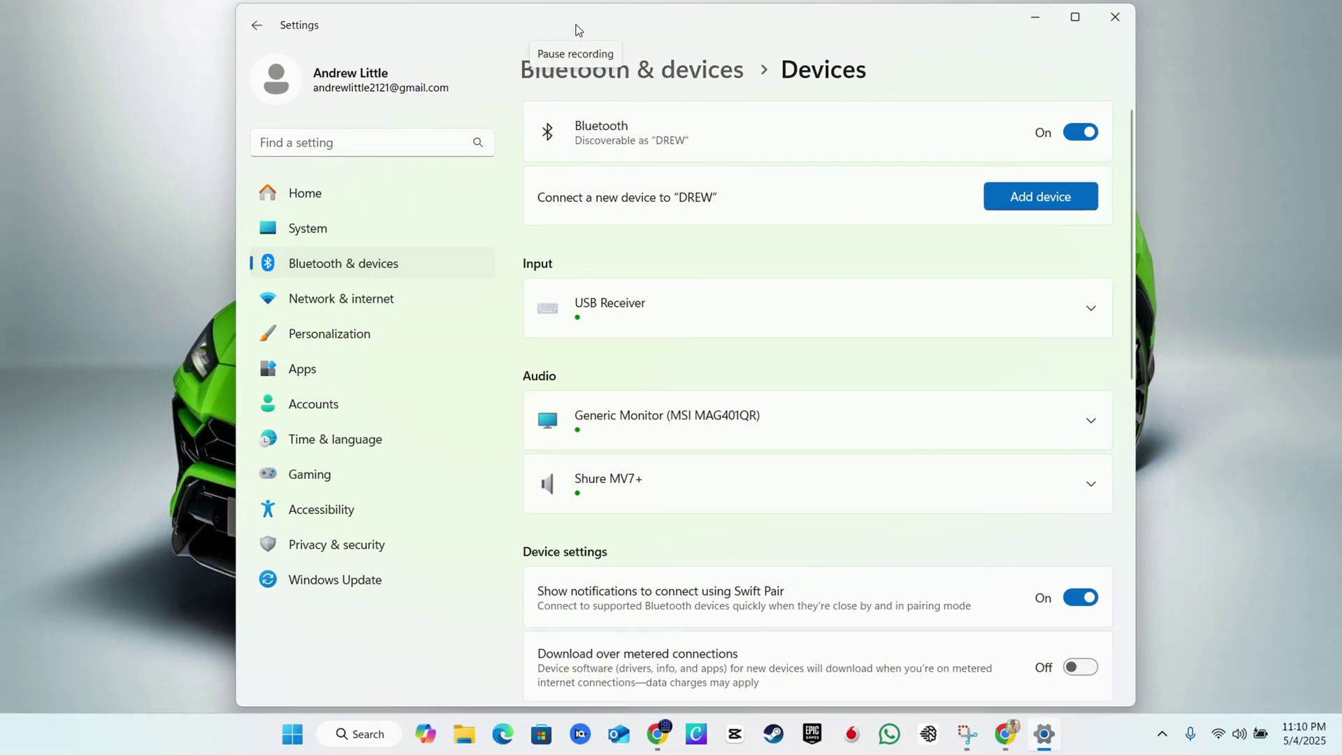
click(1114, 17)
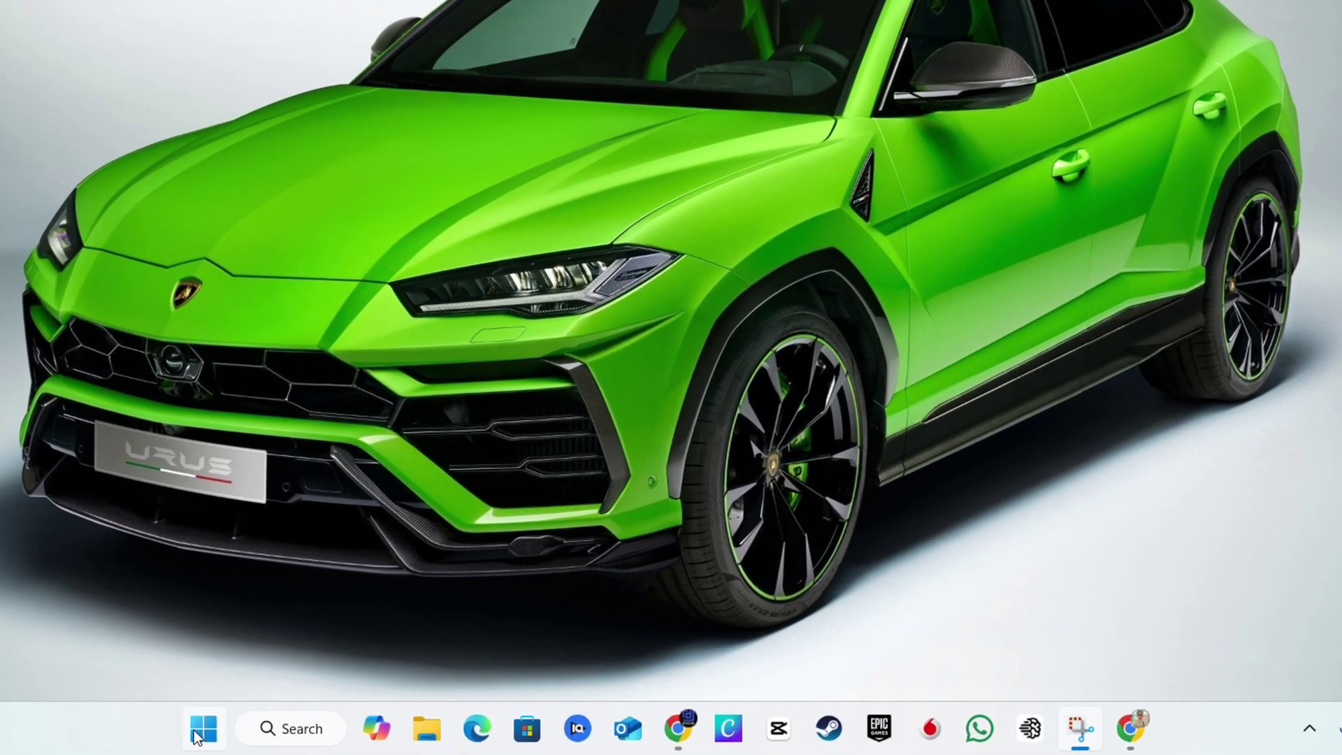
Launch Device Manager from the Start right-click menu and expand the Bluetooth category.
right_click(196, 736)
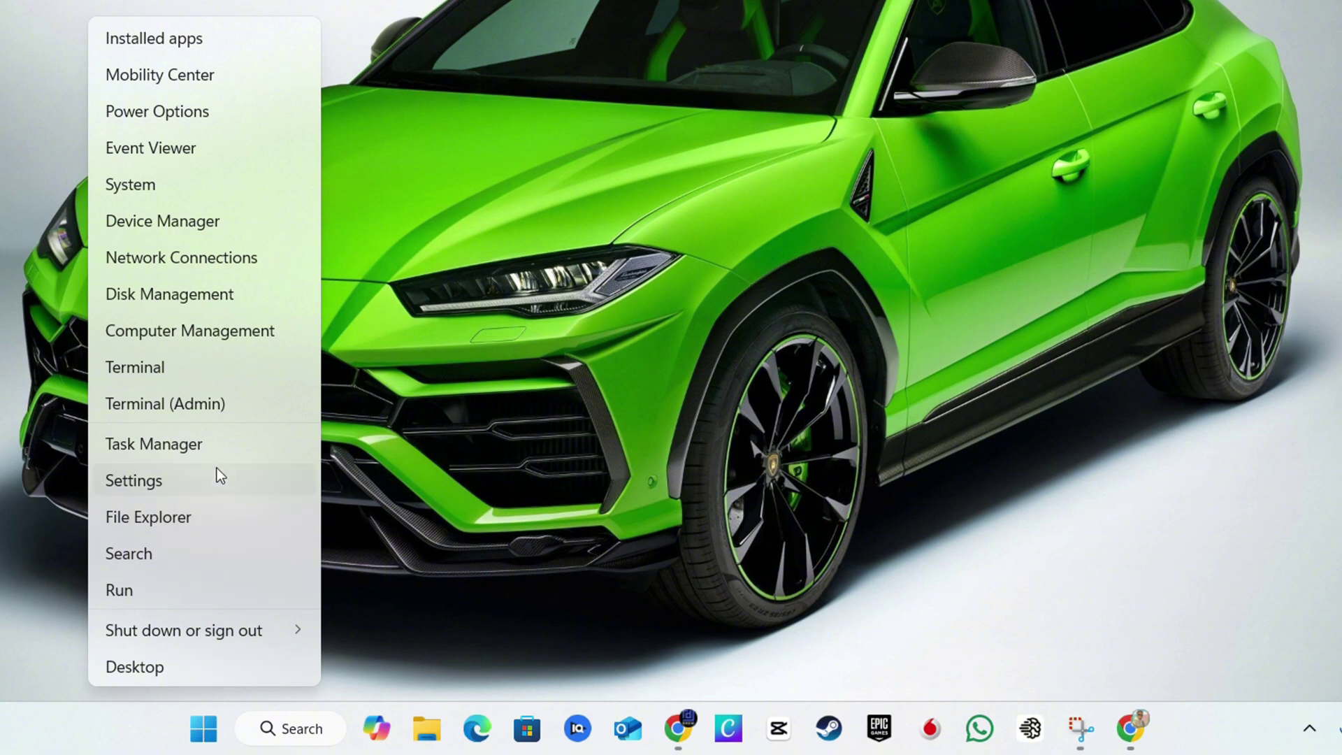
click(215, 225)
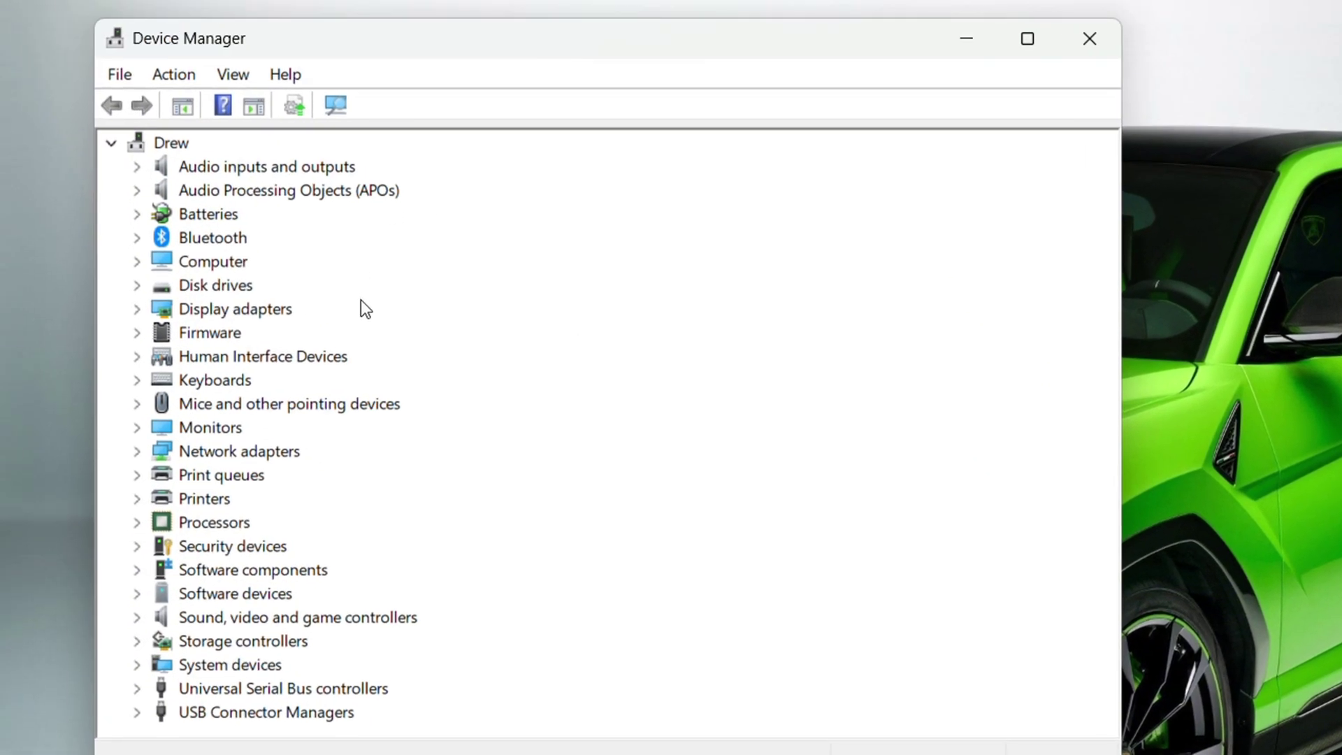
click(138, 237)
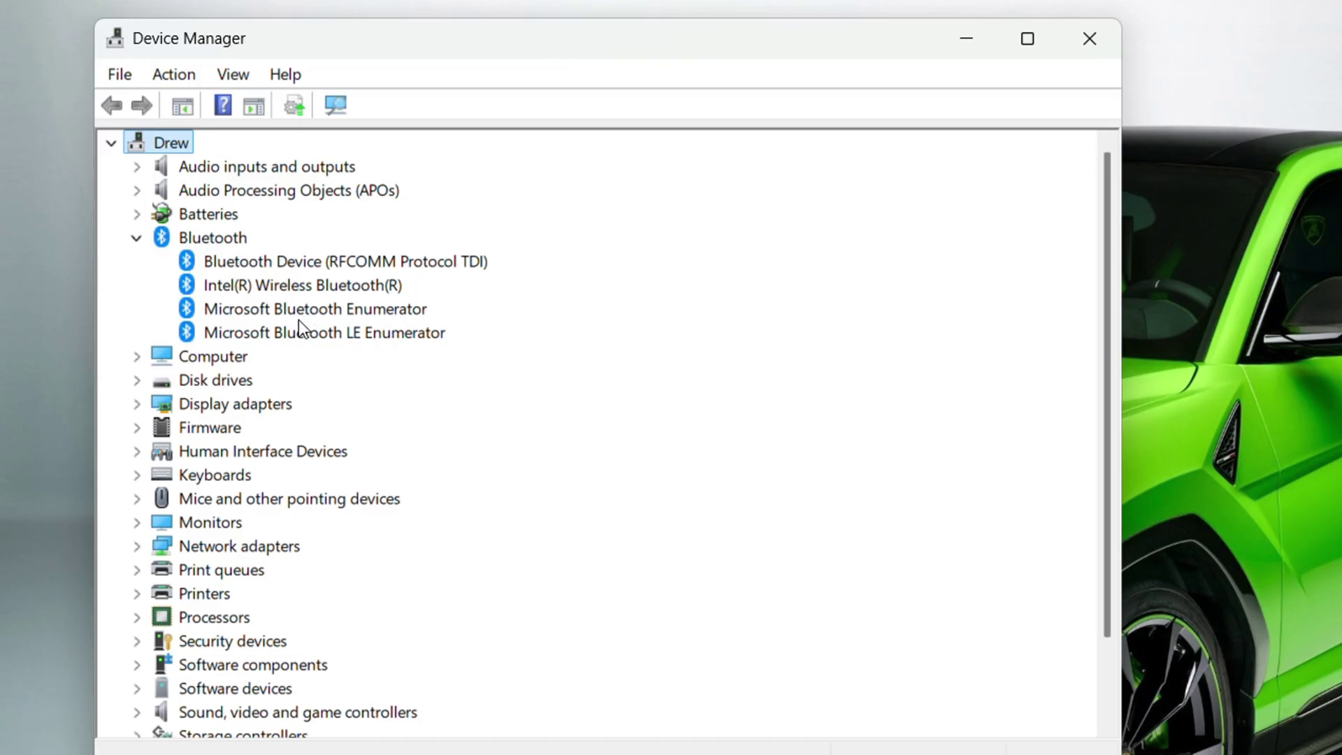
click(254, 310)
right_click(253, 310)
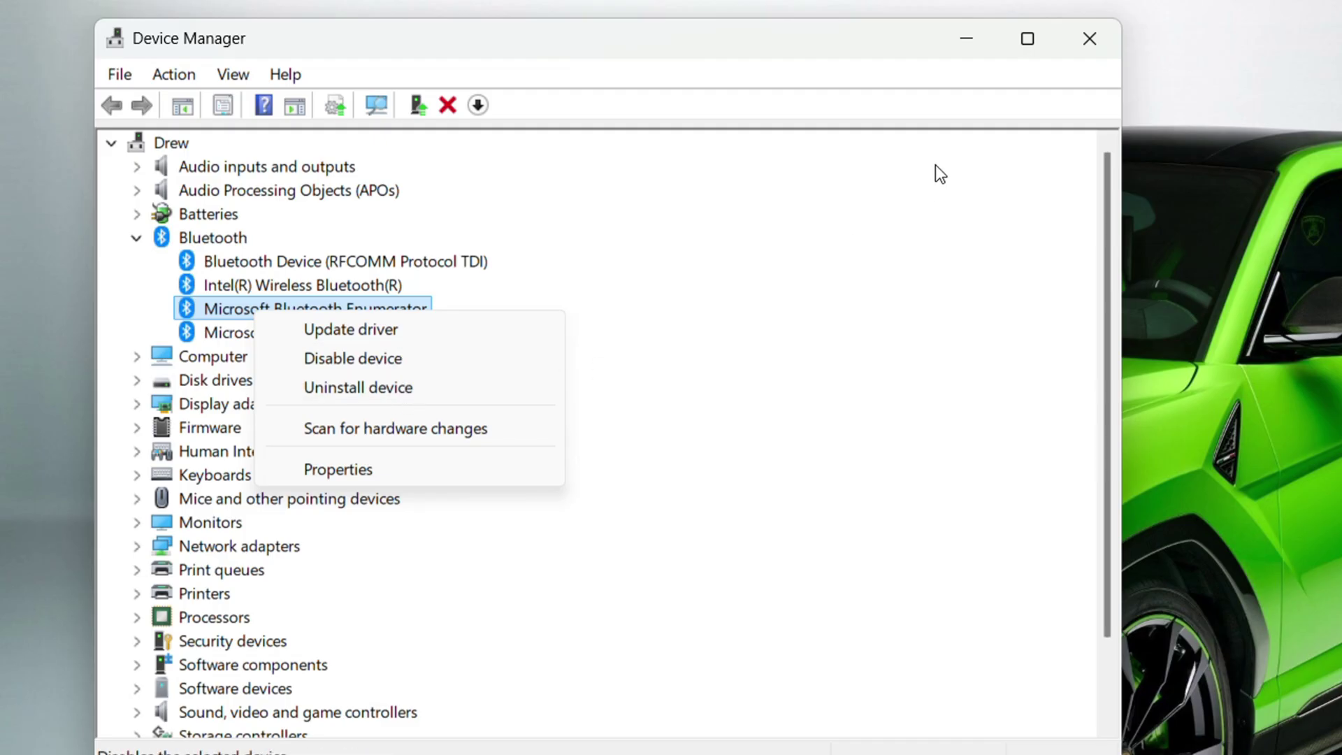
click(713, 294)
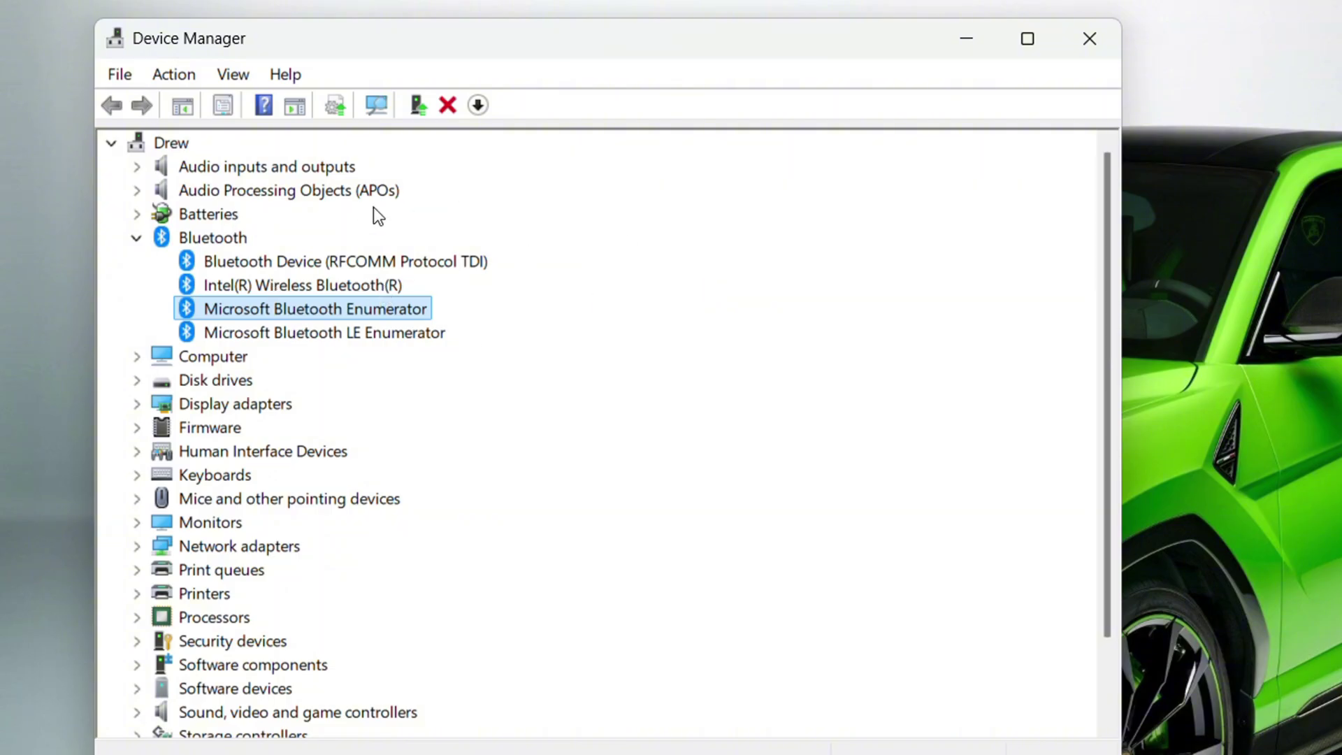
click(174, 75)
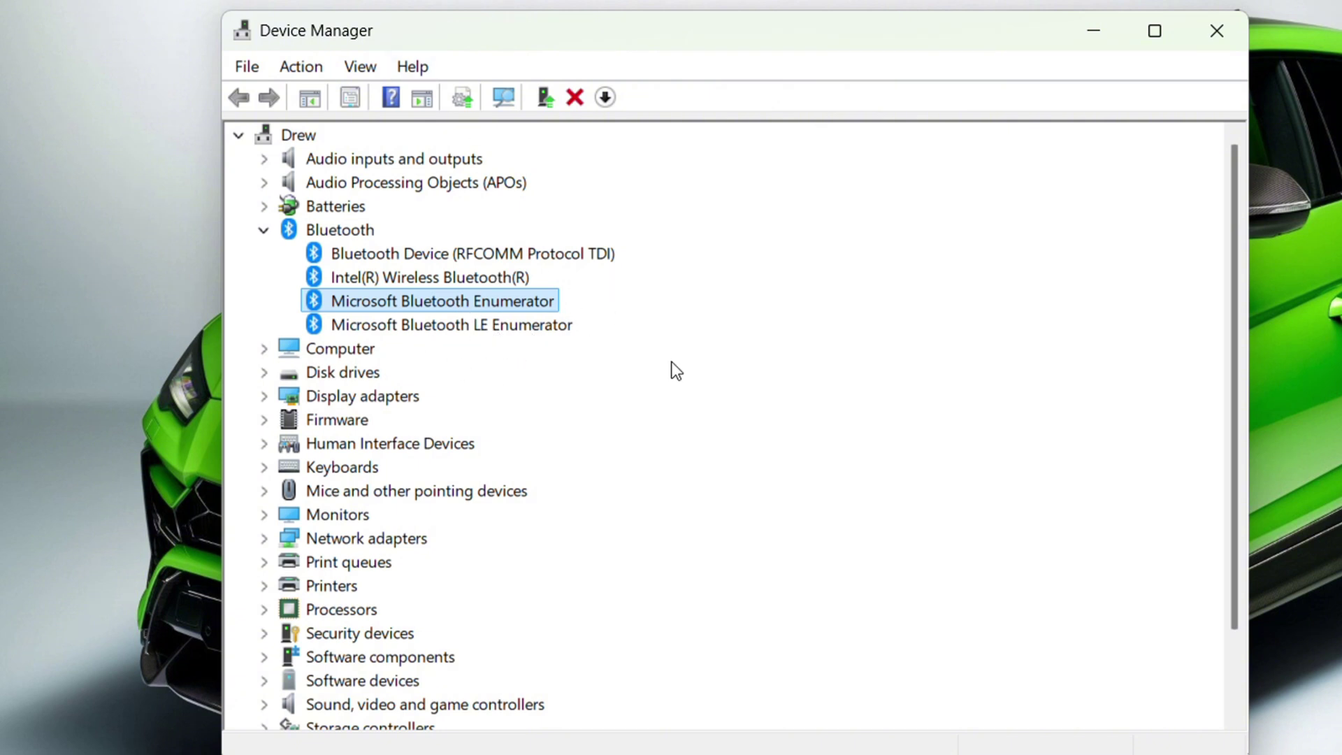
Check Update driver for Microsoft Bluetooth Enumerator, then cancel it and close Device Manager.
right_click(489, 308)
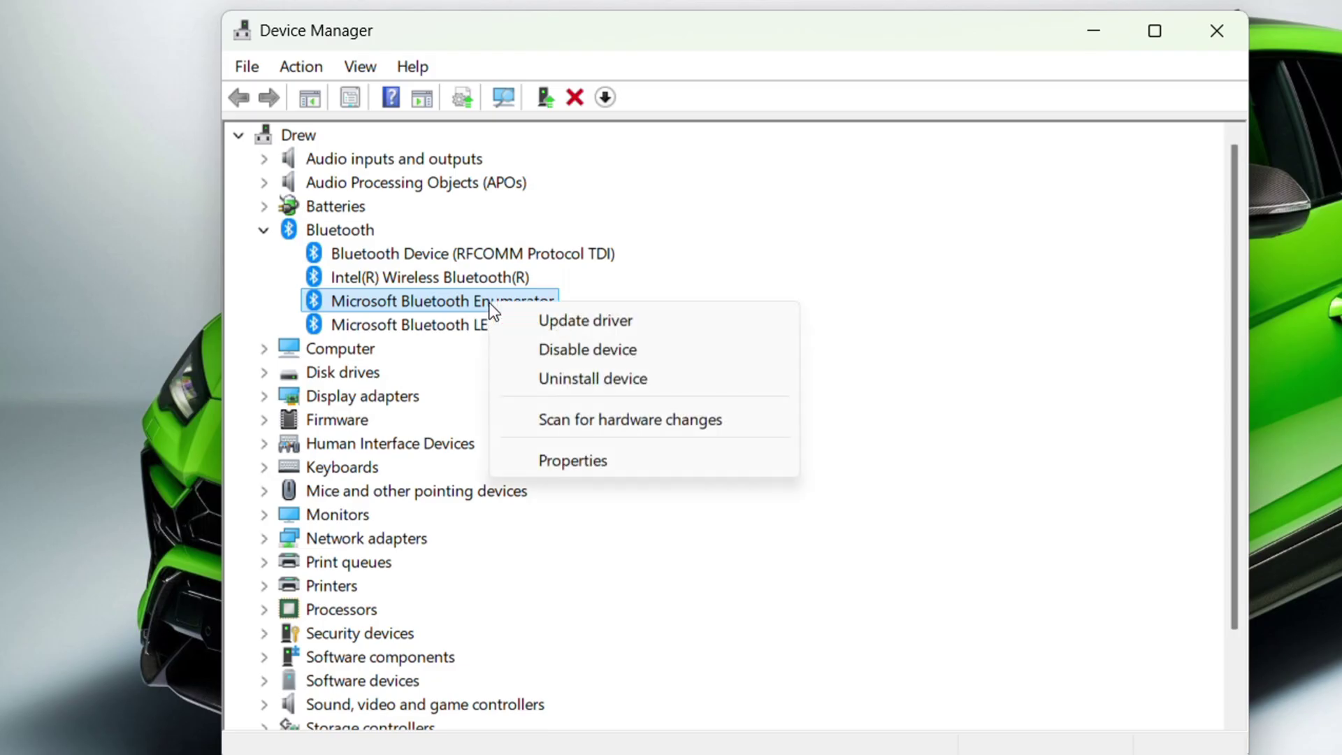
click(613, 323)
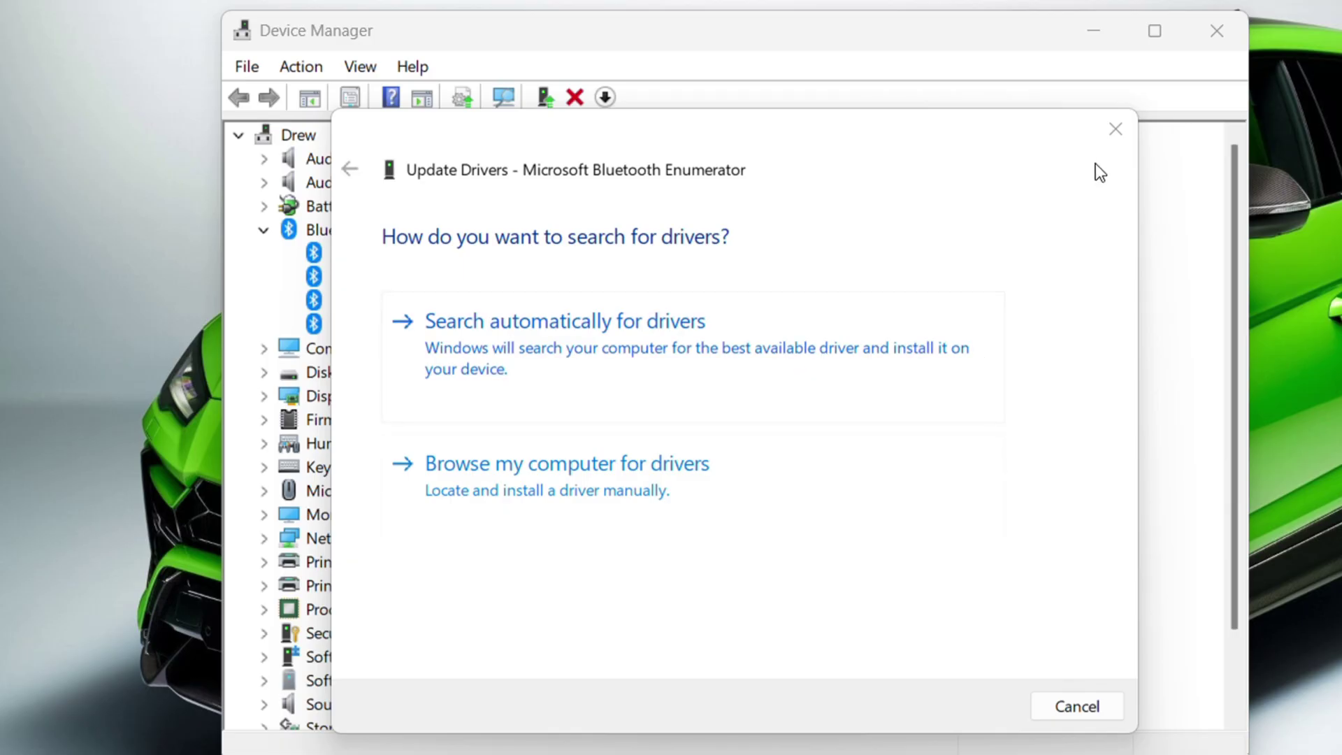
click(1115, 128)
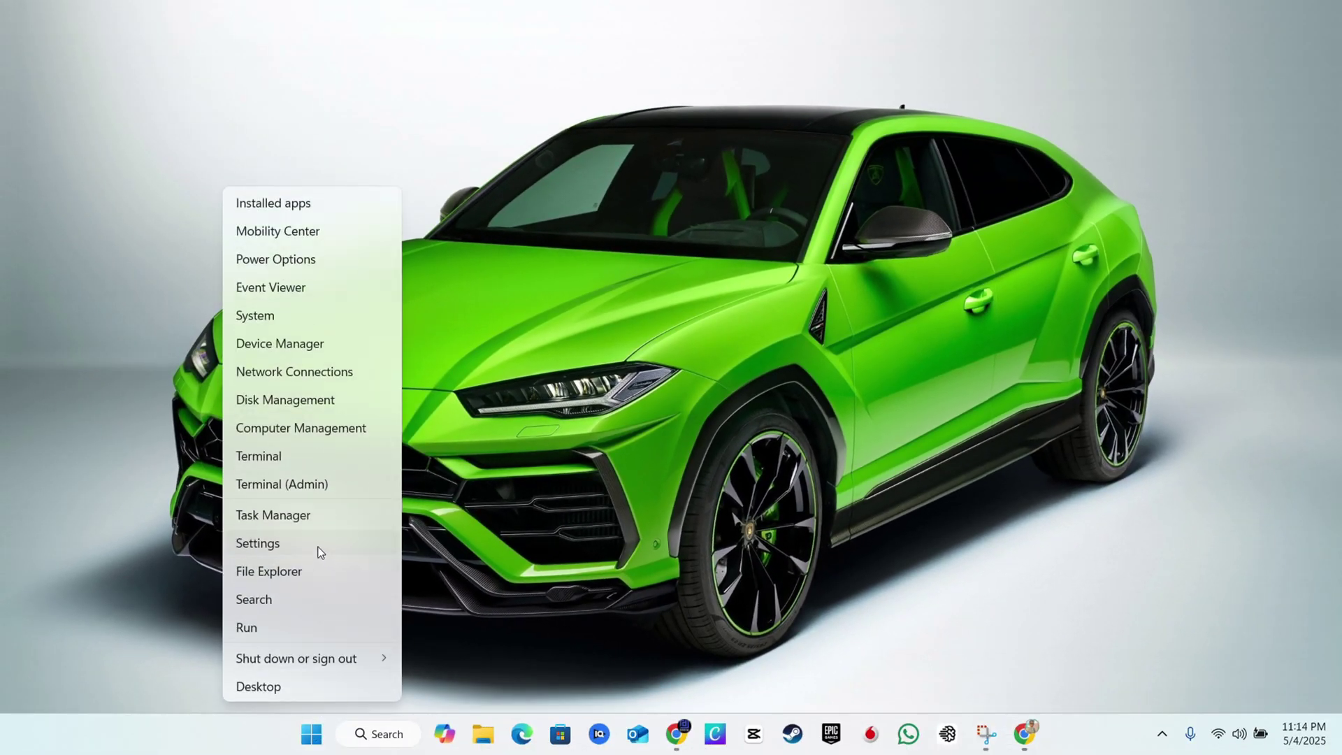
Reopen Bluetooth & devices, rescan for Bluetooth devices (SML-5442TW found), then close the wizard and Settings.
click(384, 539)
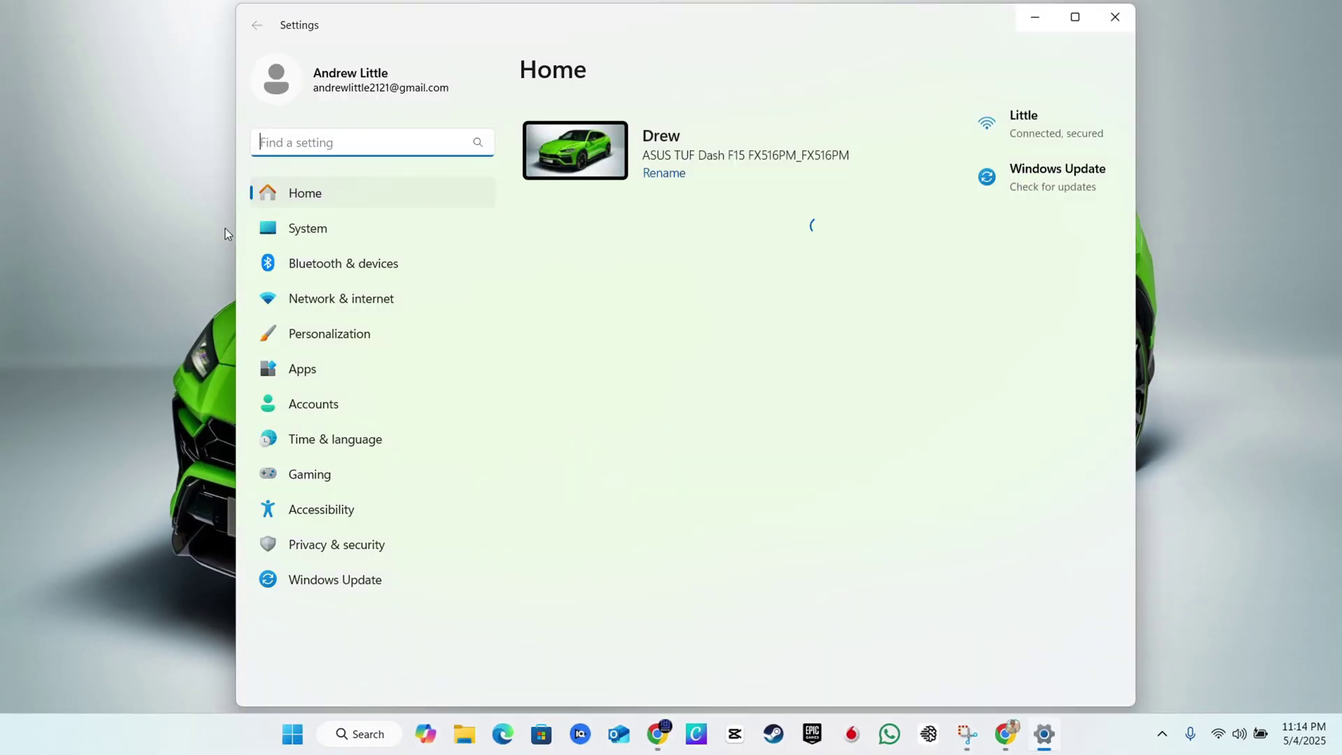
click(288, 262)
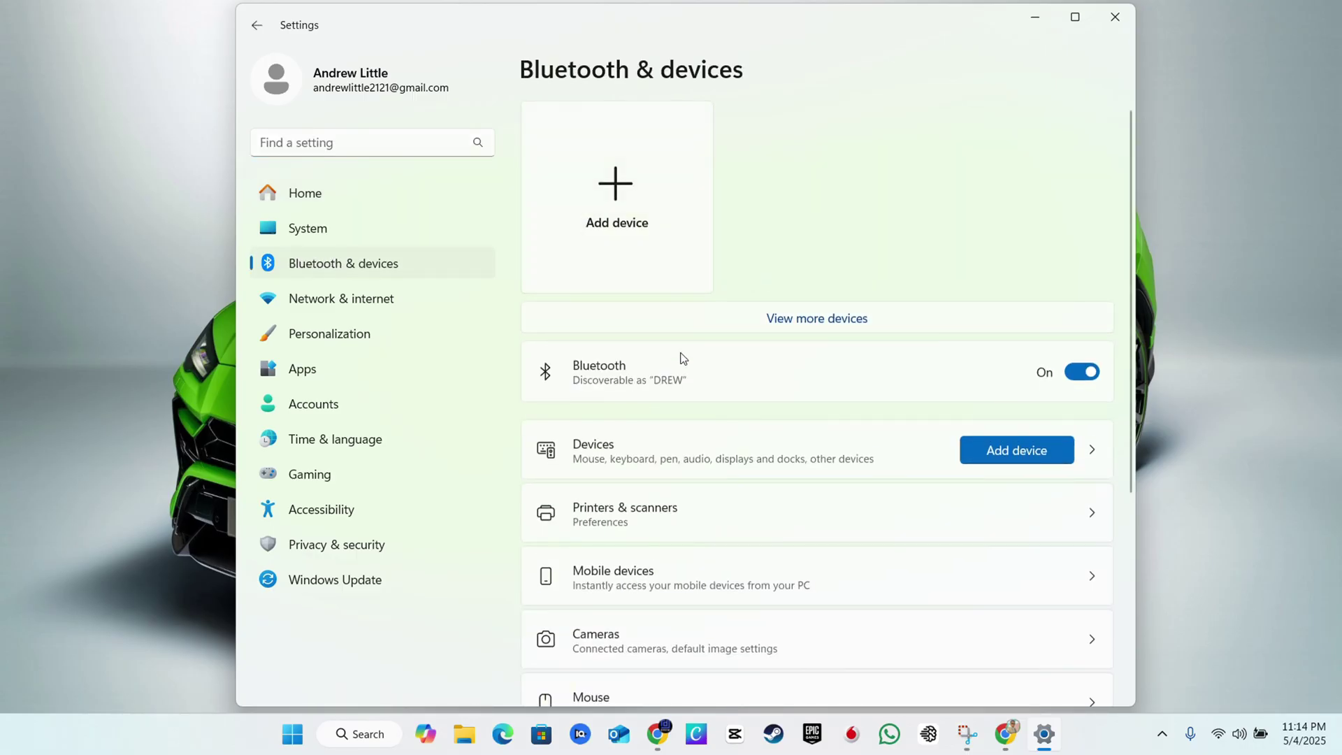
click(622, 200)
click(622, 213)
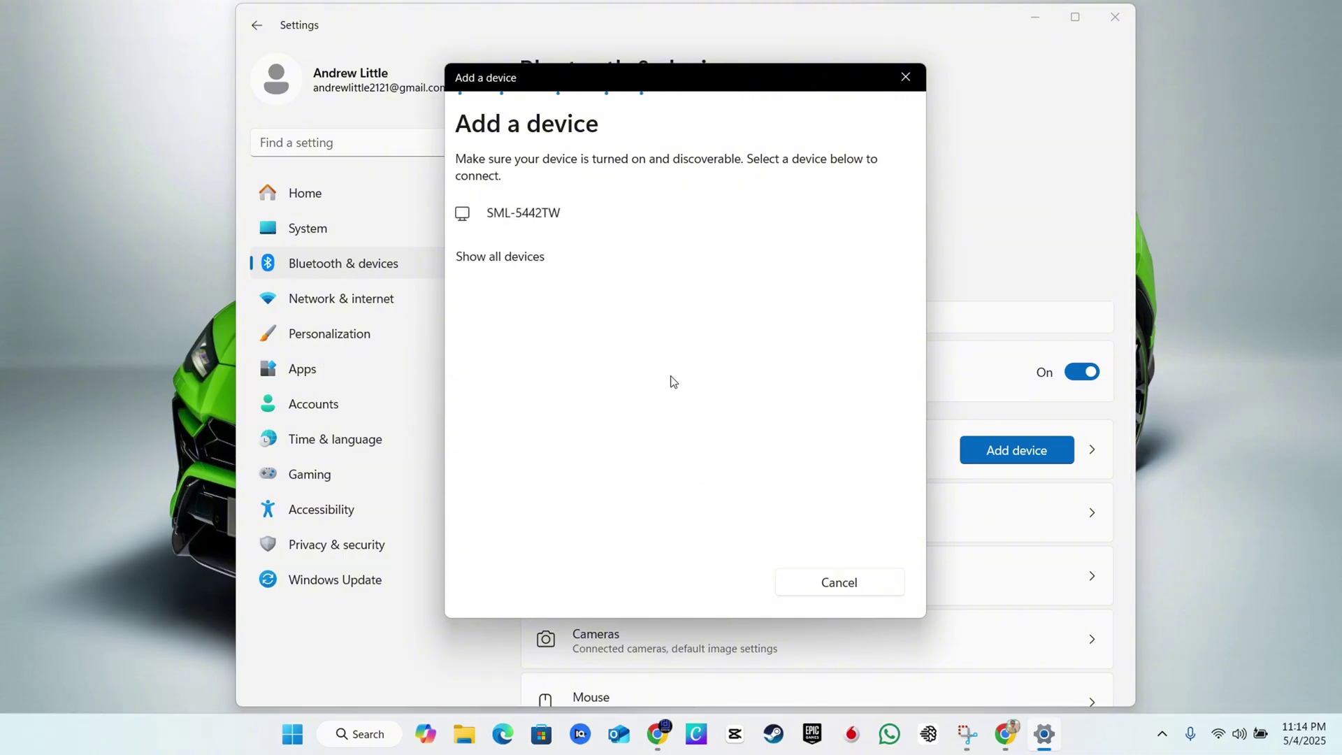
click(906, 78)
click(1114, 17)
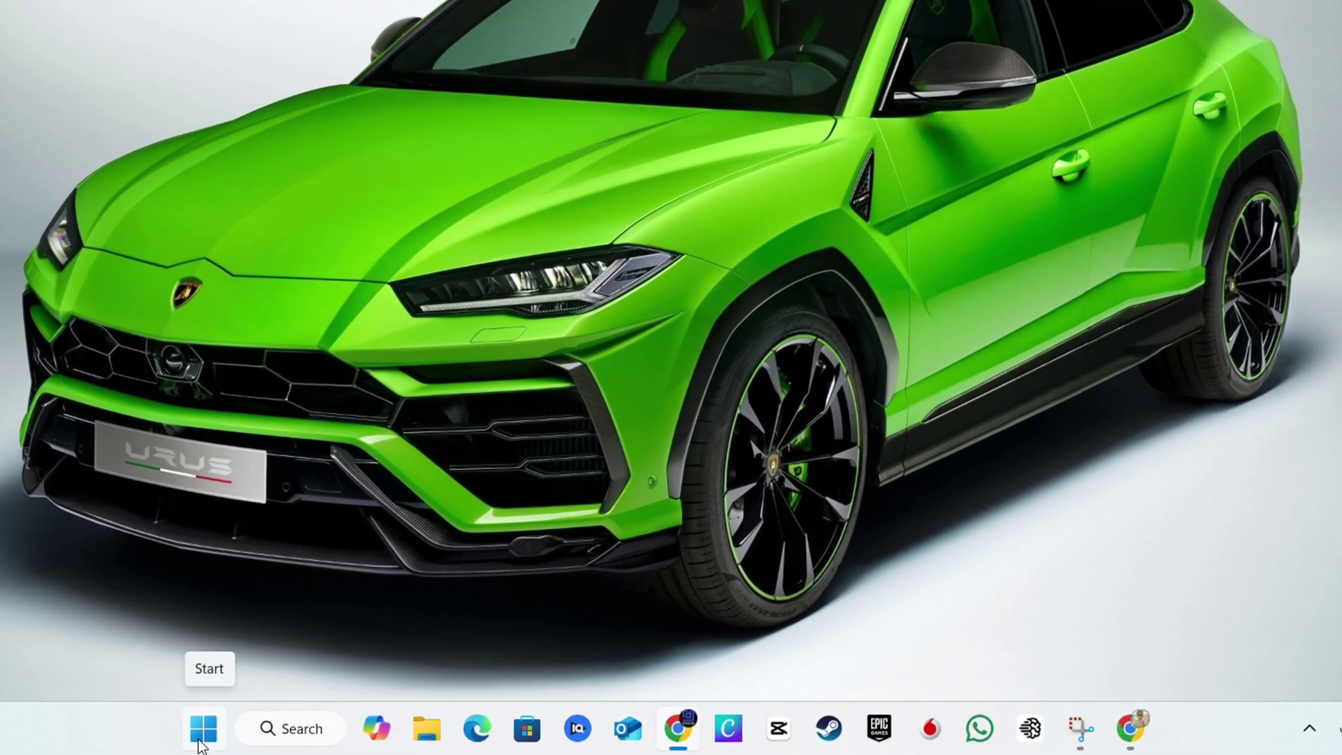
Search 'servo' in Start, launch Services, and scroll down to the Bluetooth services.
click(199, 742)
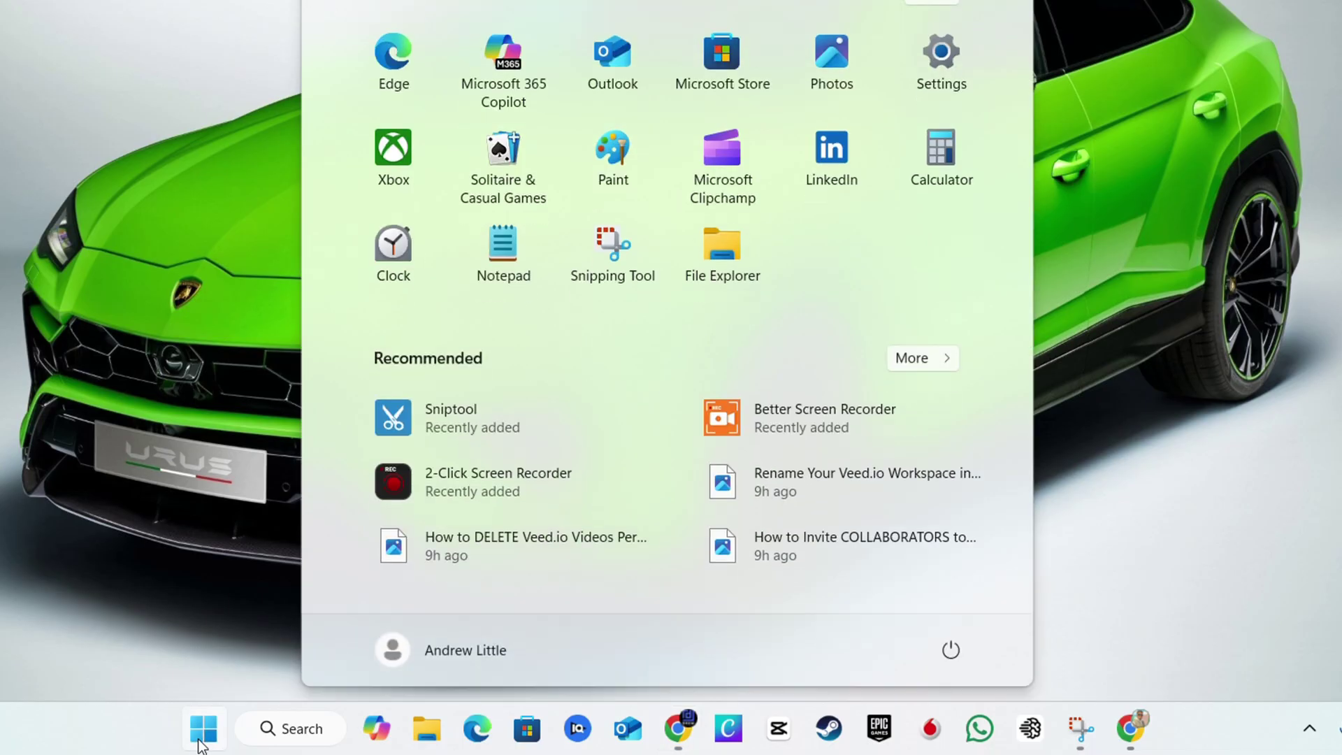
text(servo)
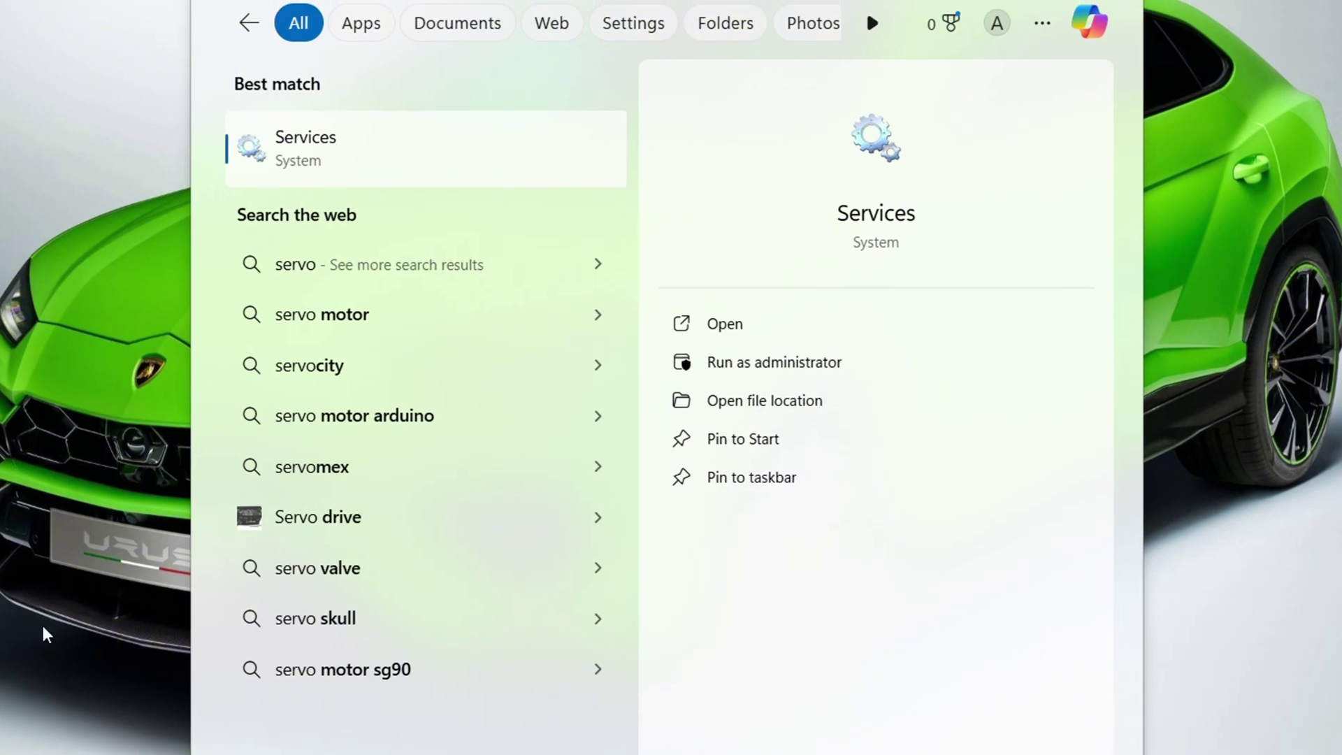
click(354, 150)
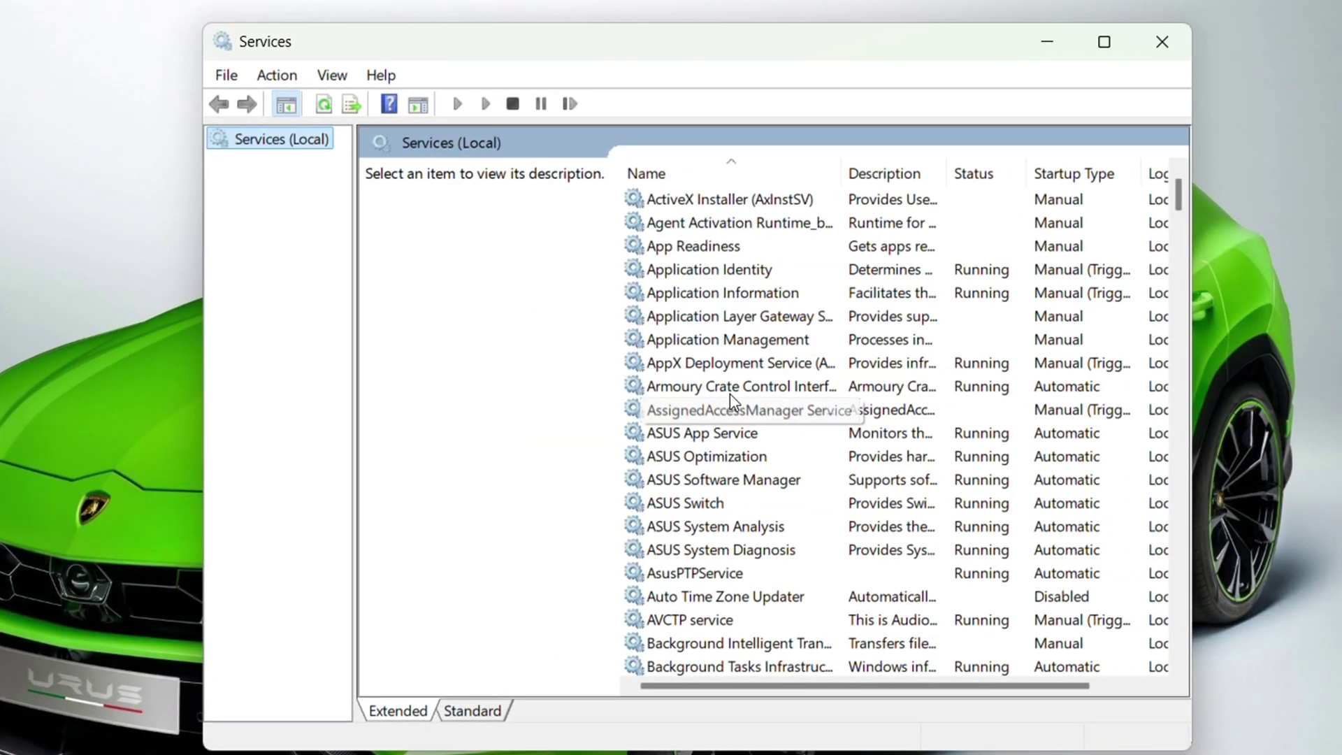
scroll(648, 396, down, 4)
scroll(730, 394, down, 20)
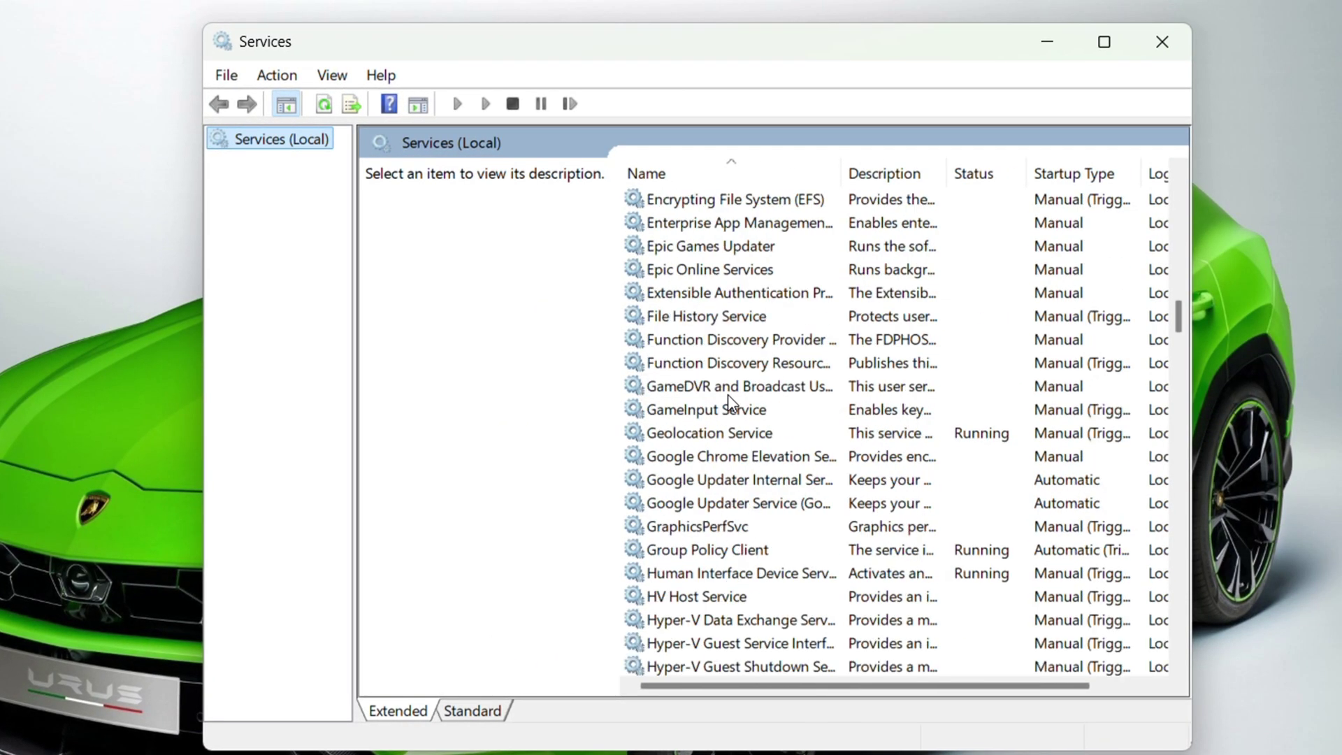
scroll(731, 414, down, 20)
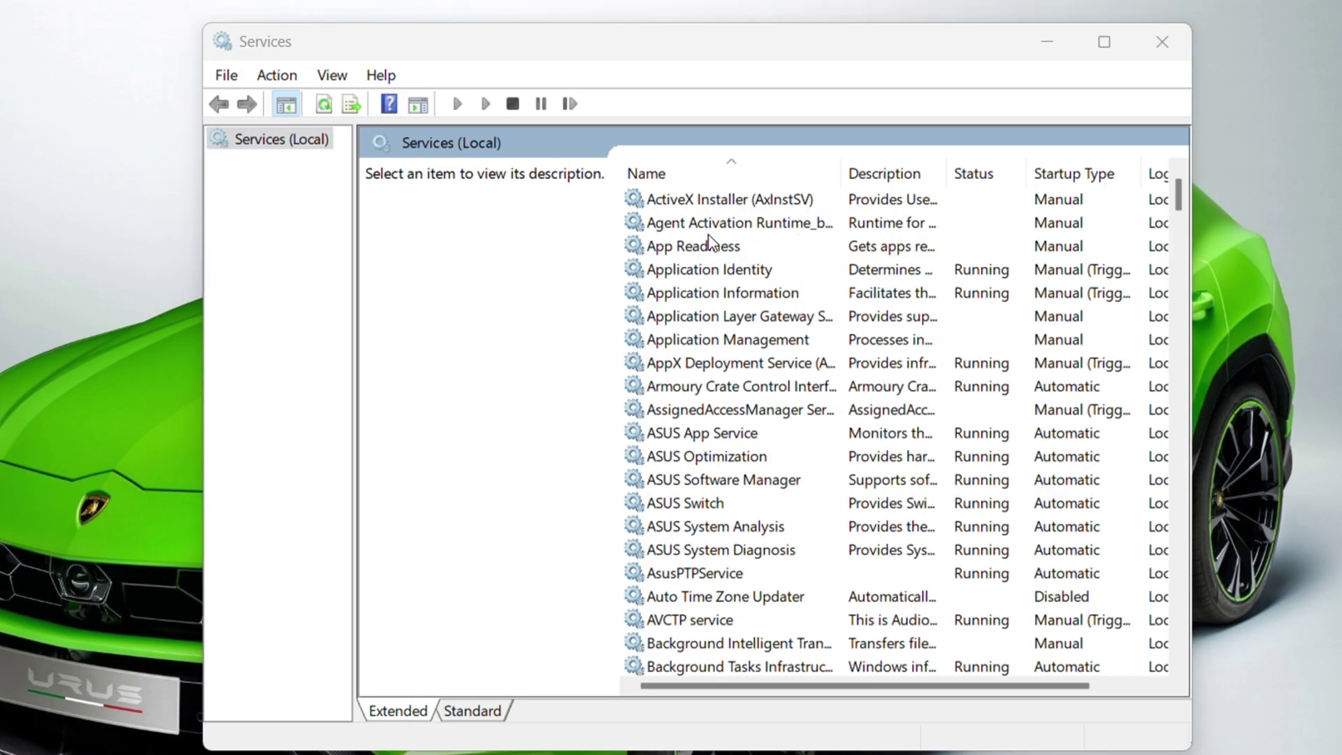
scroll(719, 269, down, 2)
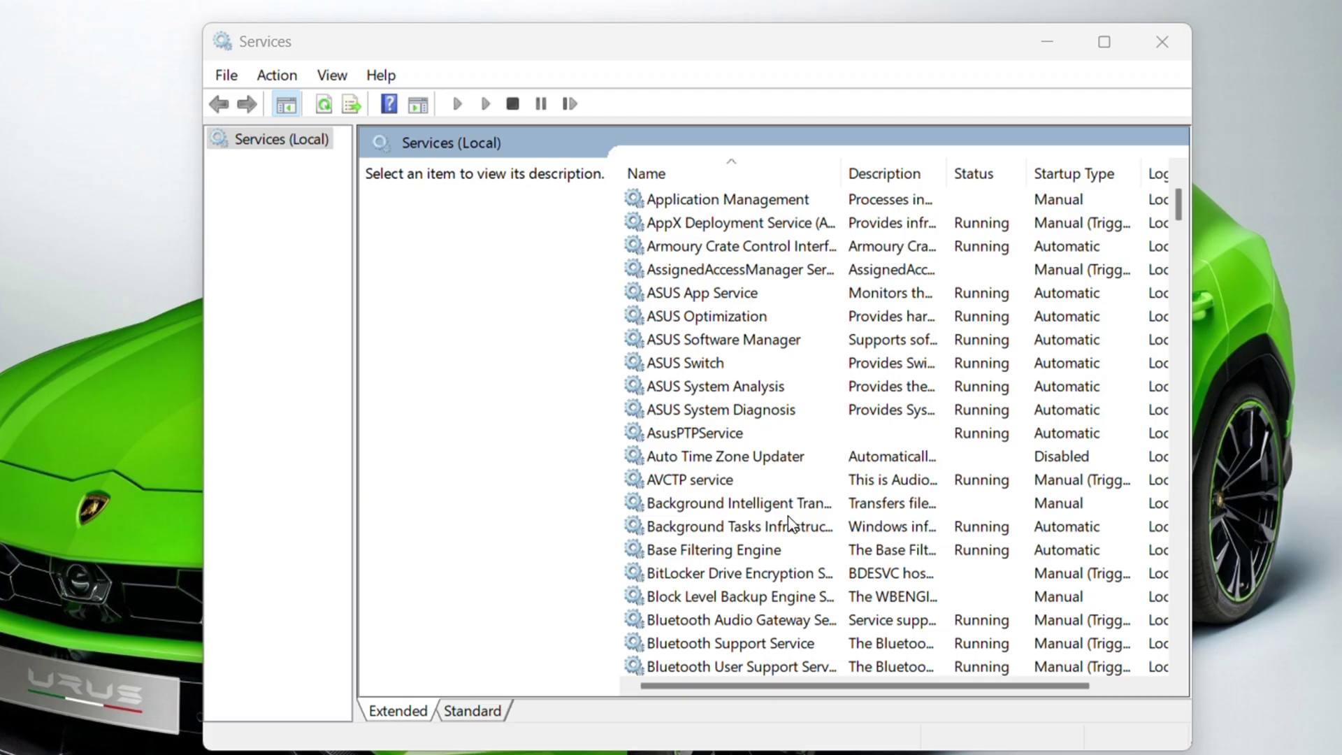
scroll(788, 517, down, 1)
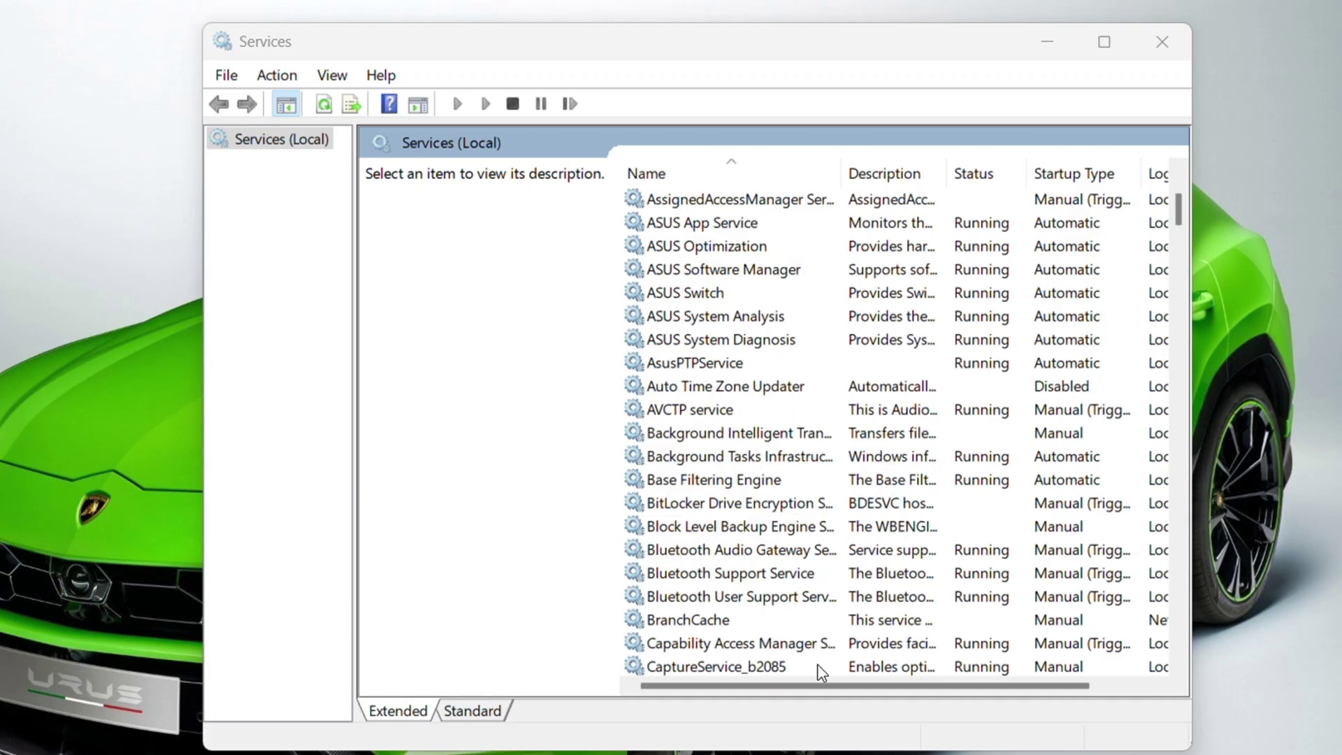
Change Bluetooth Support Service's startup type to Automatic in its Properties and apply it.
click(731, 577)
right_click(699, 580)
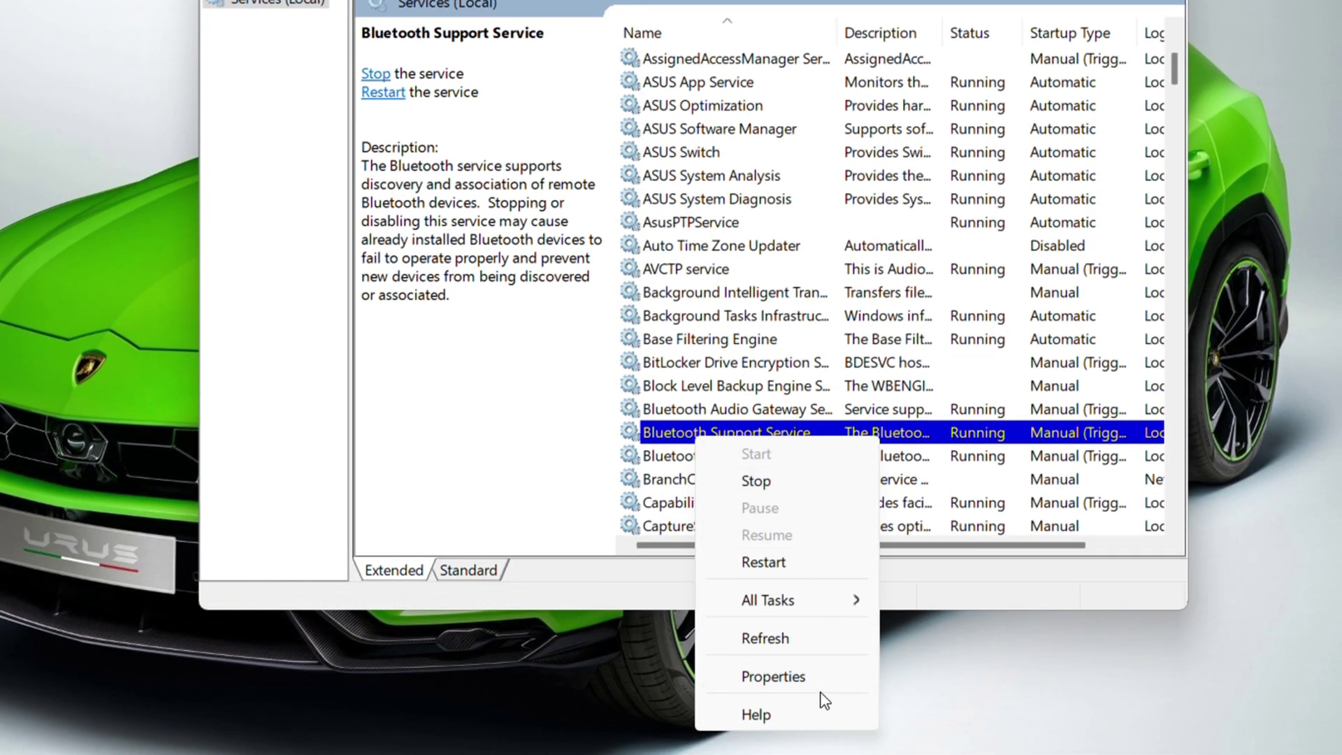
click(805, 673)
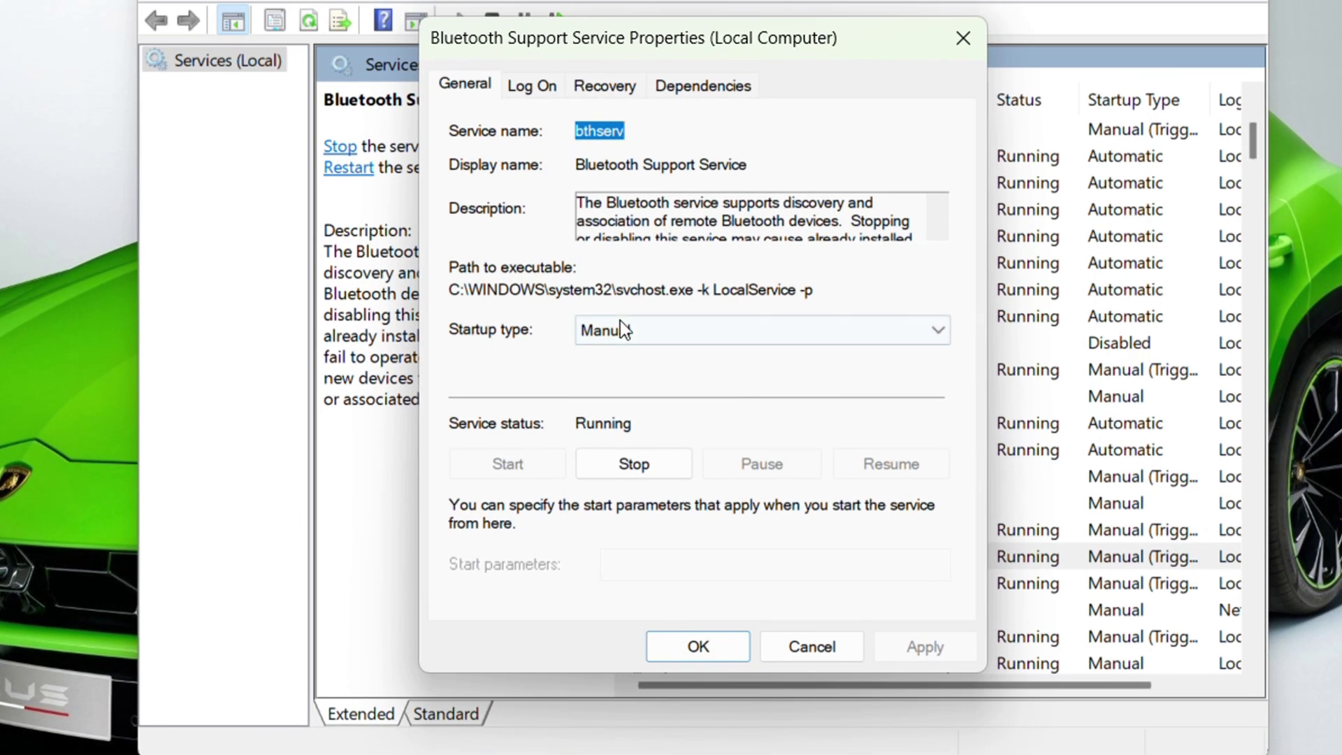
click(768, 340)
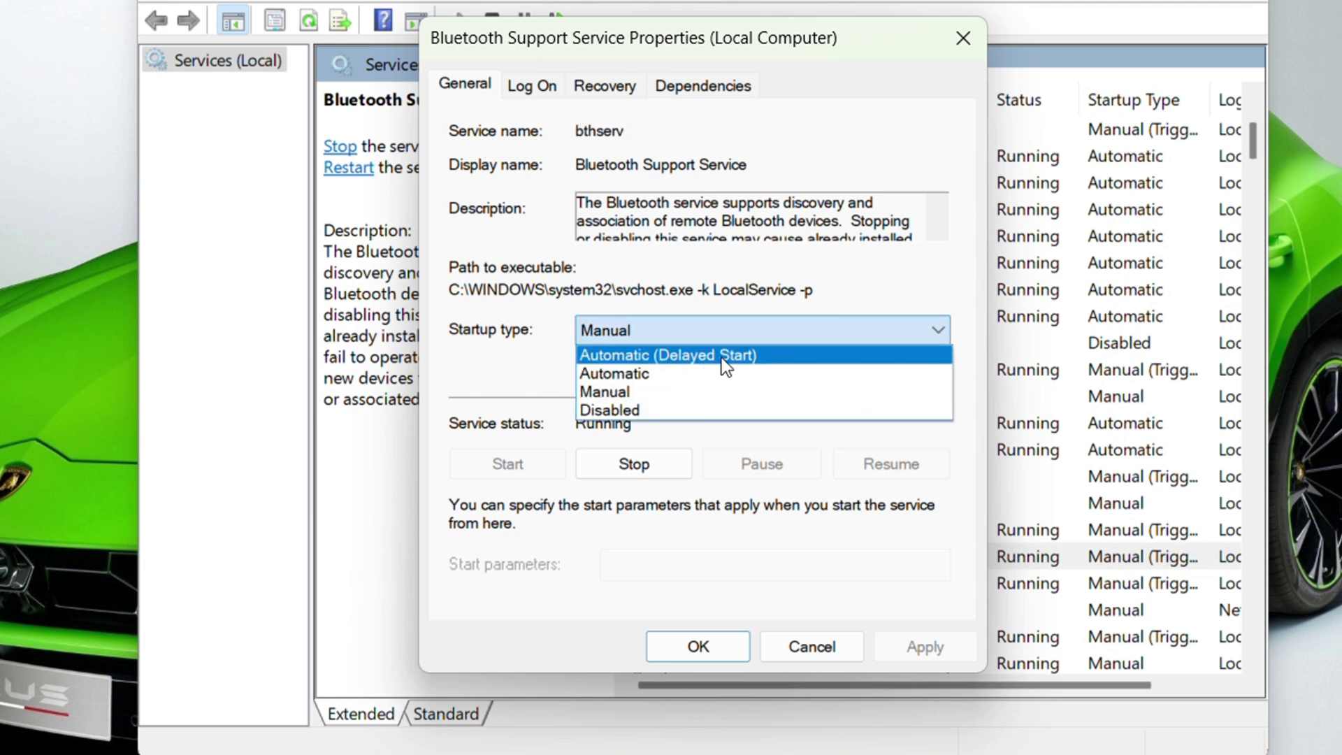
click(689, 373)
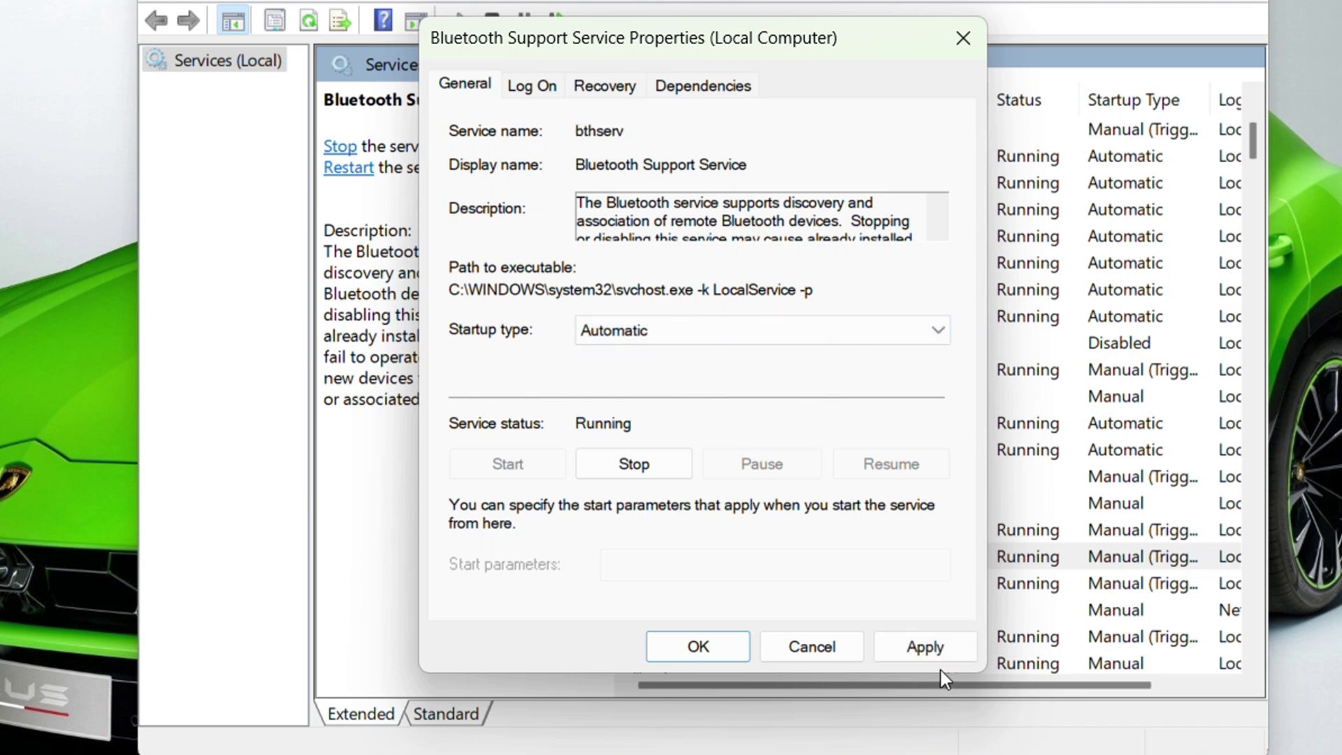
click(936, 656)
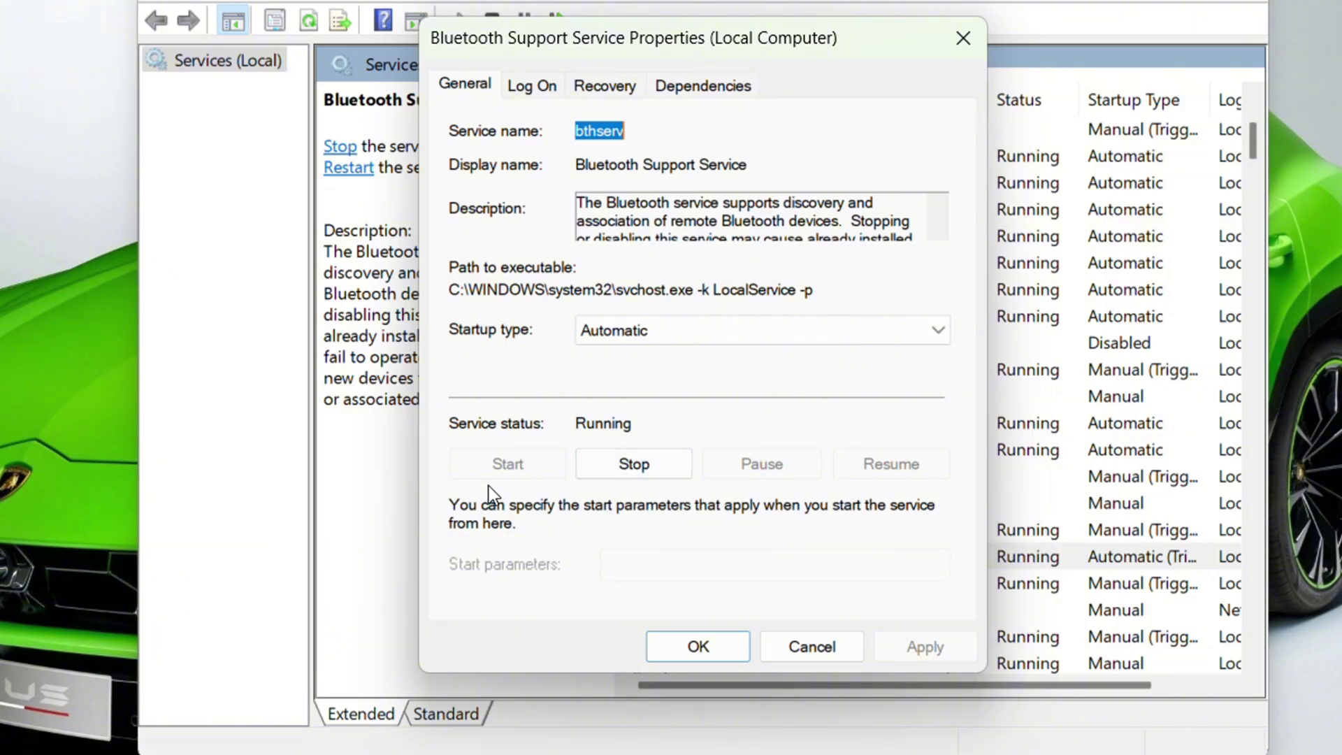
click(962, 39)
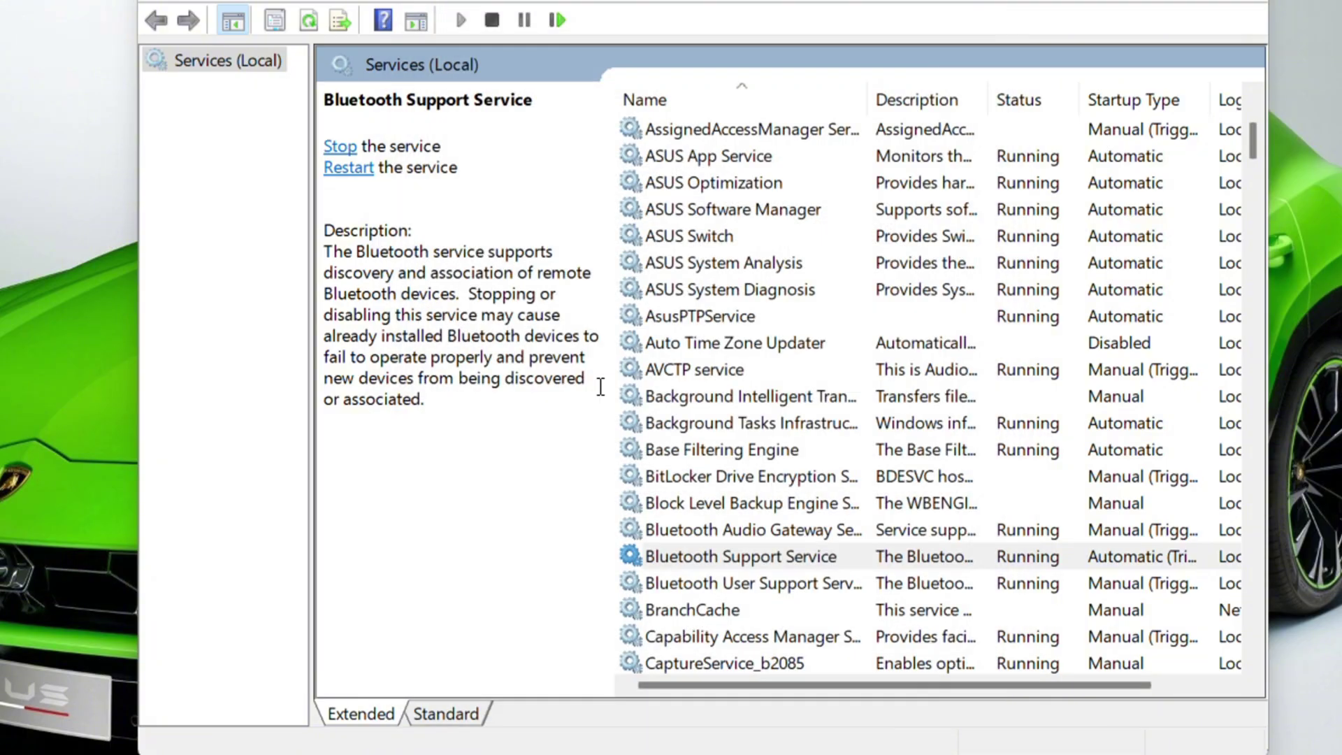
Restart Bluetooth Support Service from its context menu and close the Services console.
right_click(753, 560)
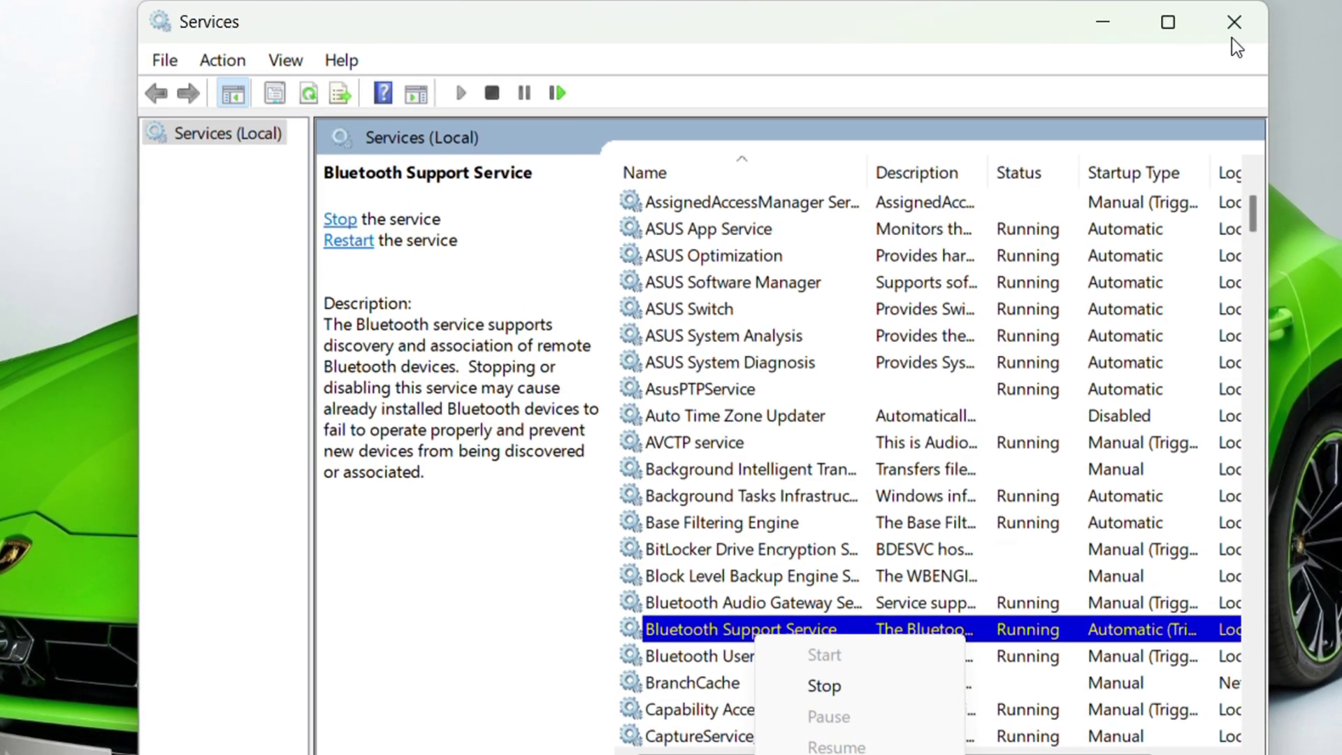
click(1232, 41)
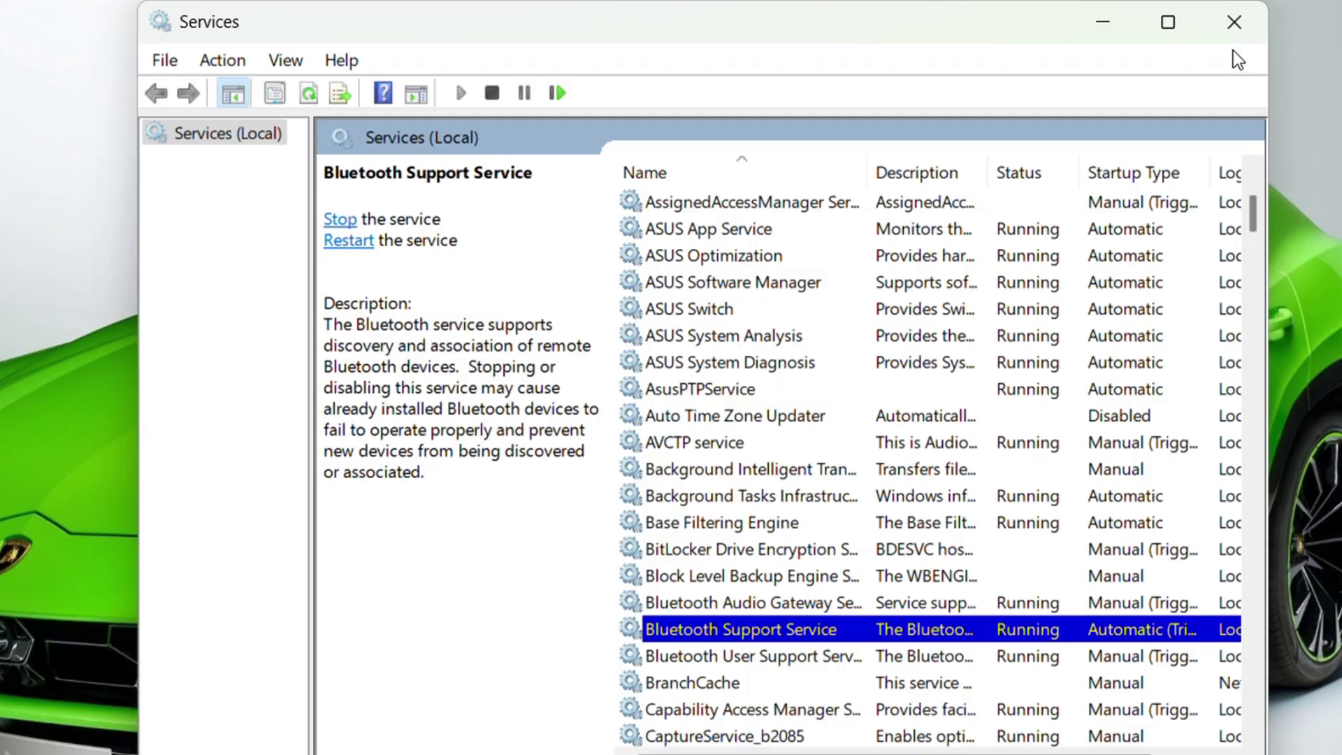
click(1234, 30)
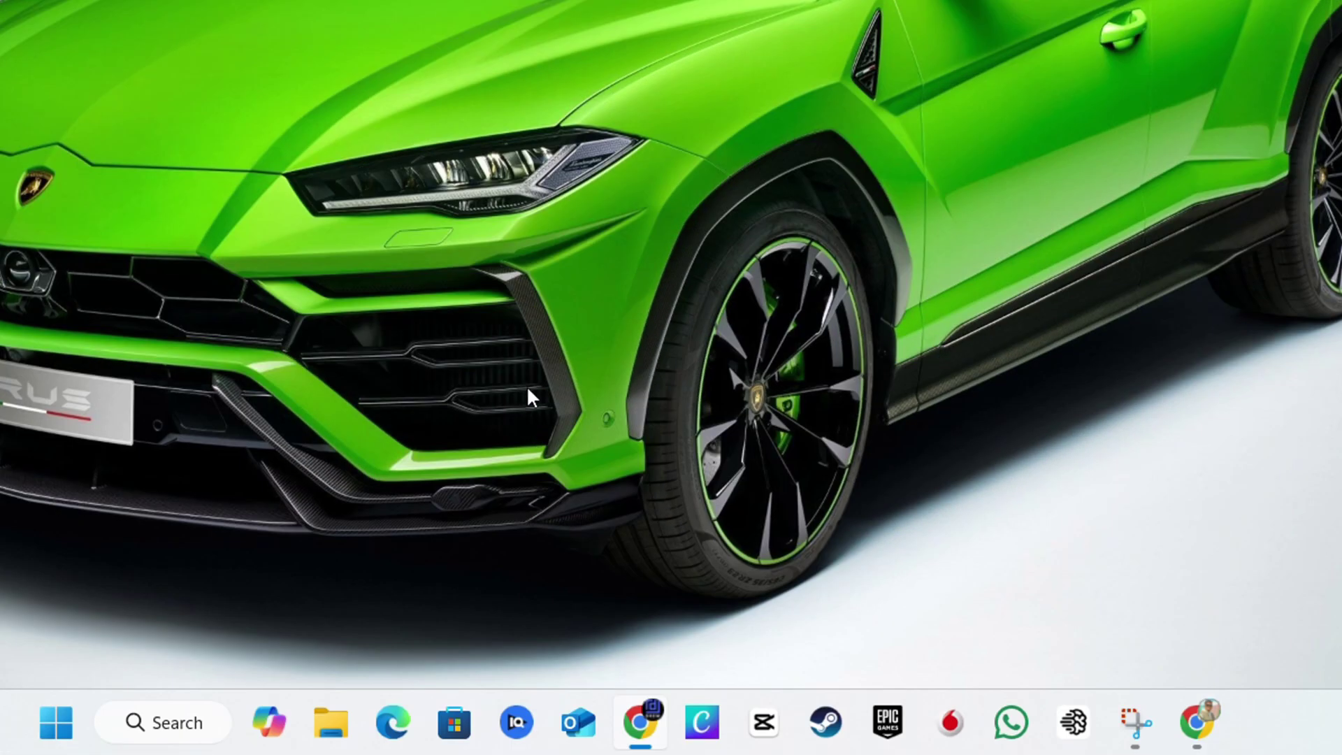